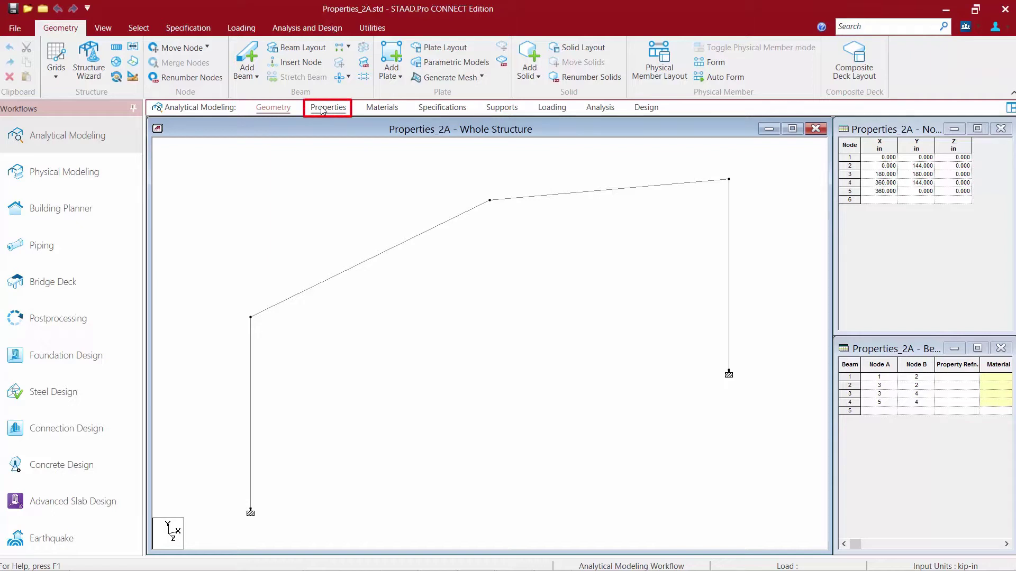
Open the Properties page for the whole structure from the Analytical Modeling workflow.
click(322, 109)
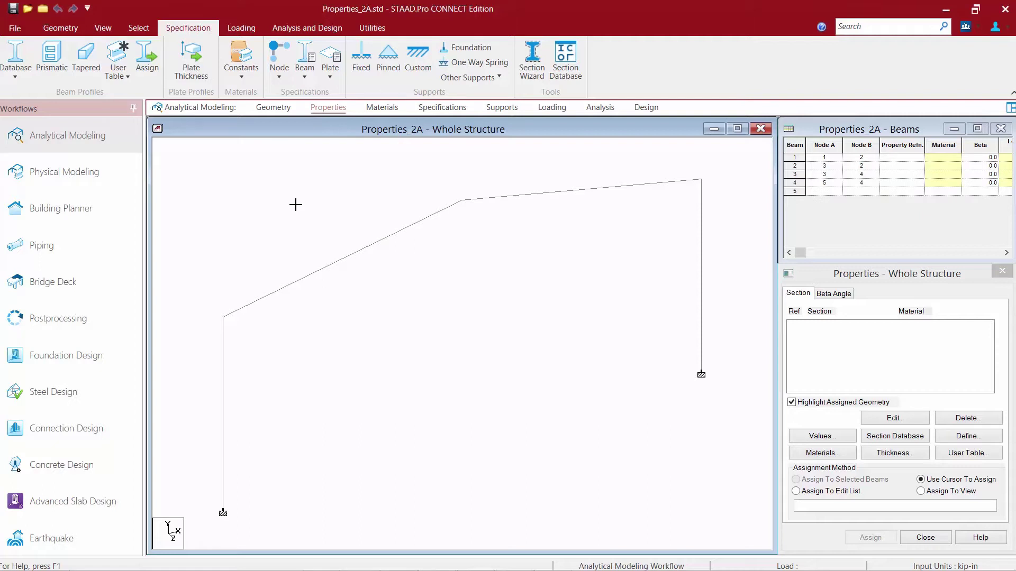
Show start and end markers on all four frame members with Shift+E.
key(shift+e)
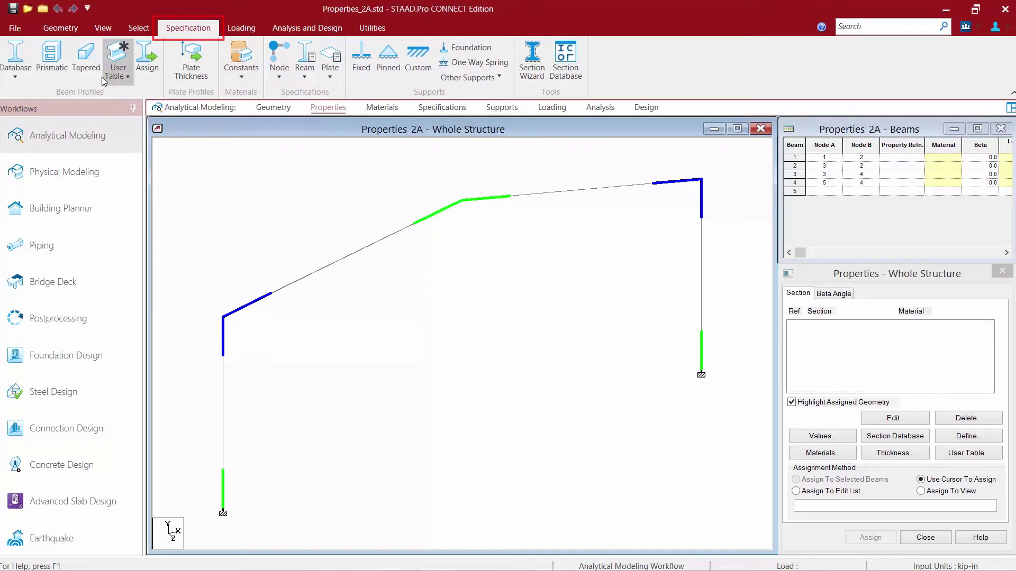
Start a tapered I-section with depth 12 to 20 in and a 0.5 in web.
click(86, 54)
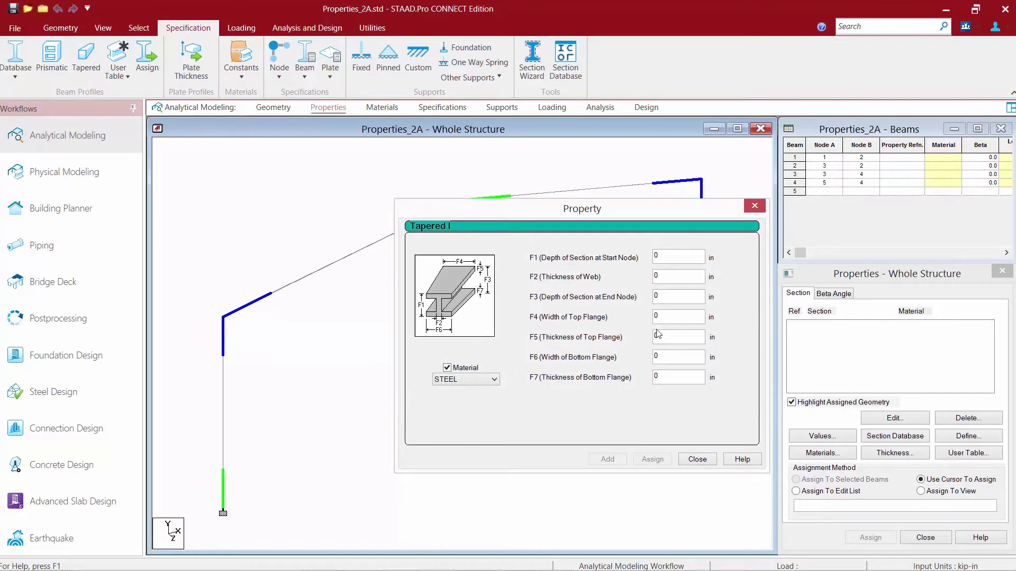
click(634, 257)
text(1)
key(Tab)
click(672, 257)
text(2)
key(Tab)
text(0.5)
key(Tab)
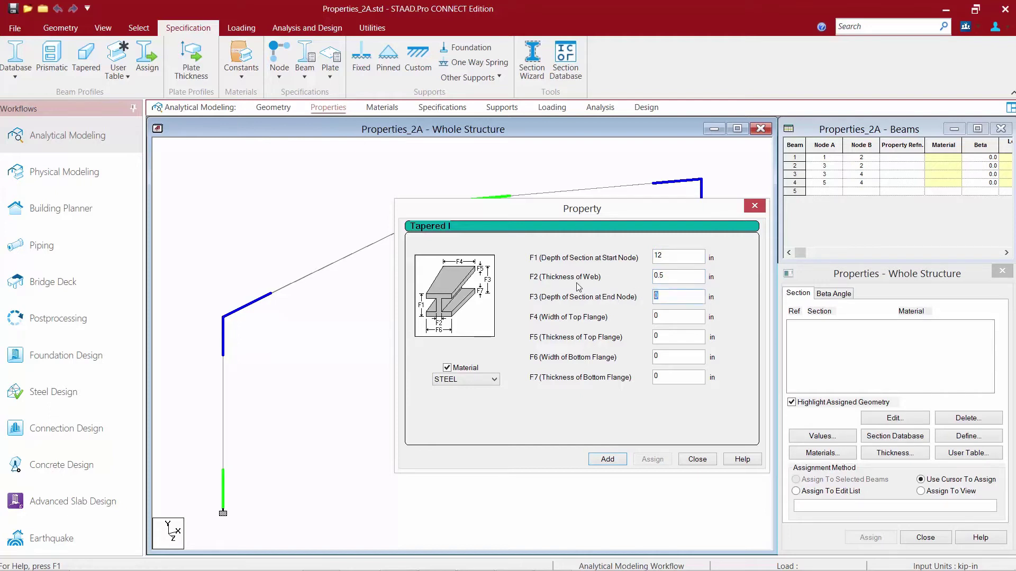
text(20)
Make both flanges 12 × 0.5 in, keep STEEL, and add the Taper section.
key(Tab)
text(12)
key(Tab)
text(0.5)
key(Tab)
text(12)
key(Tab)
text(0.5)
click(467, 379)
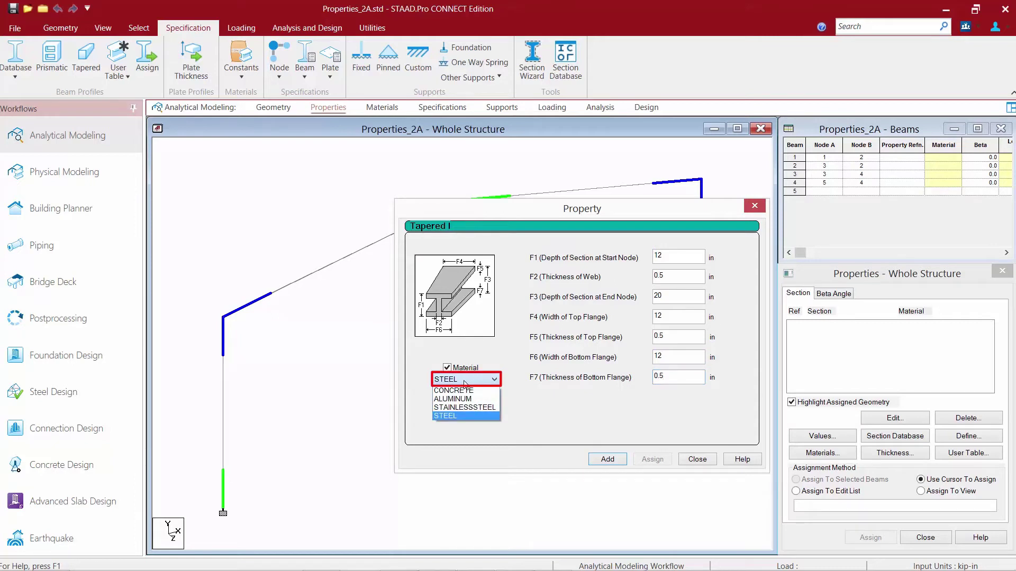
click(465, 382)
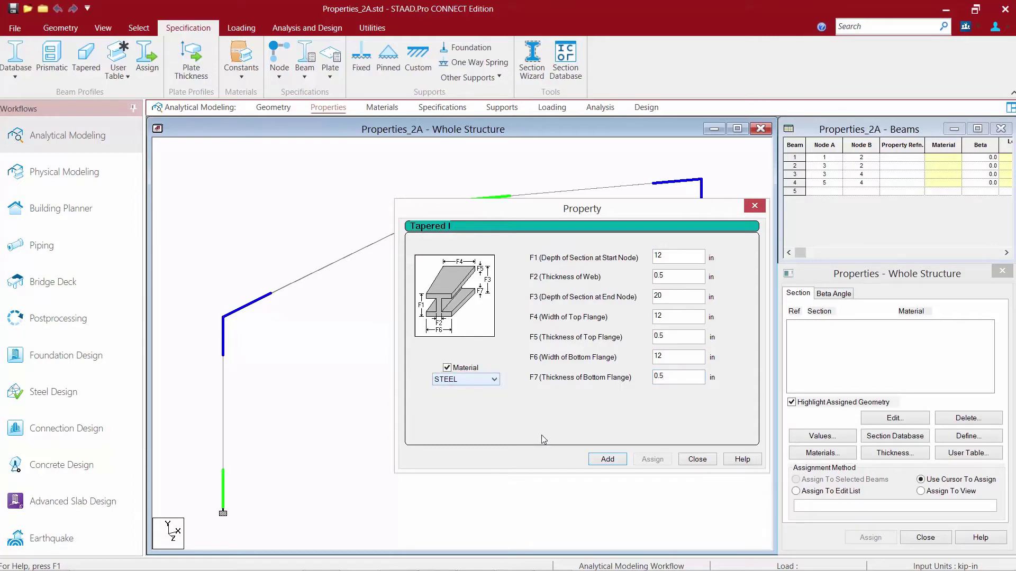
click(601, 463)
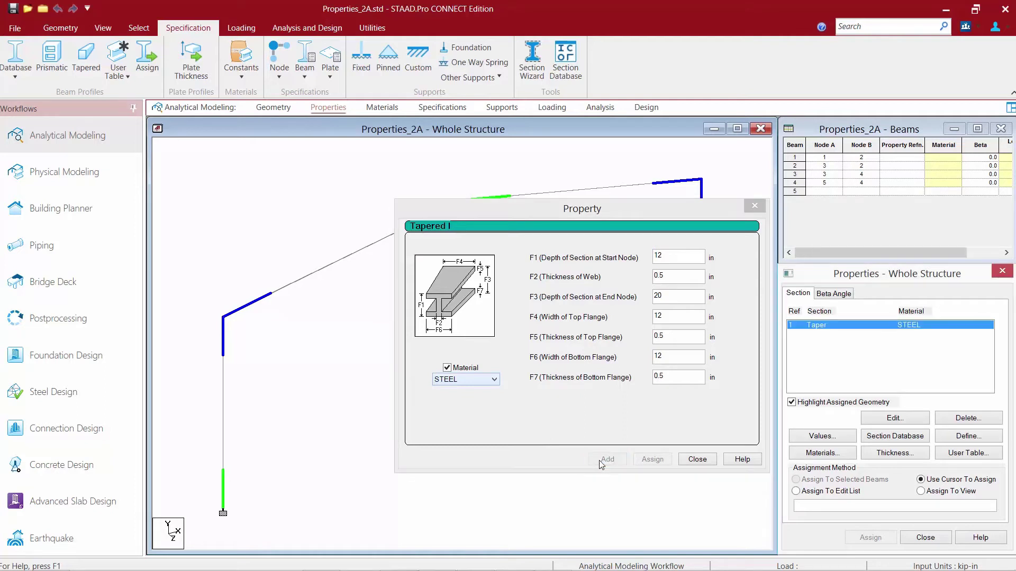
Assign the Taper section to all four members in view and confirm with Yes.
click(696, 460)
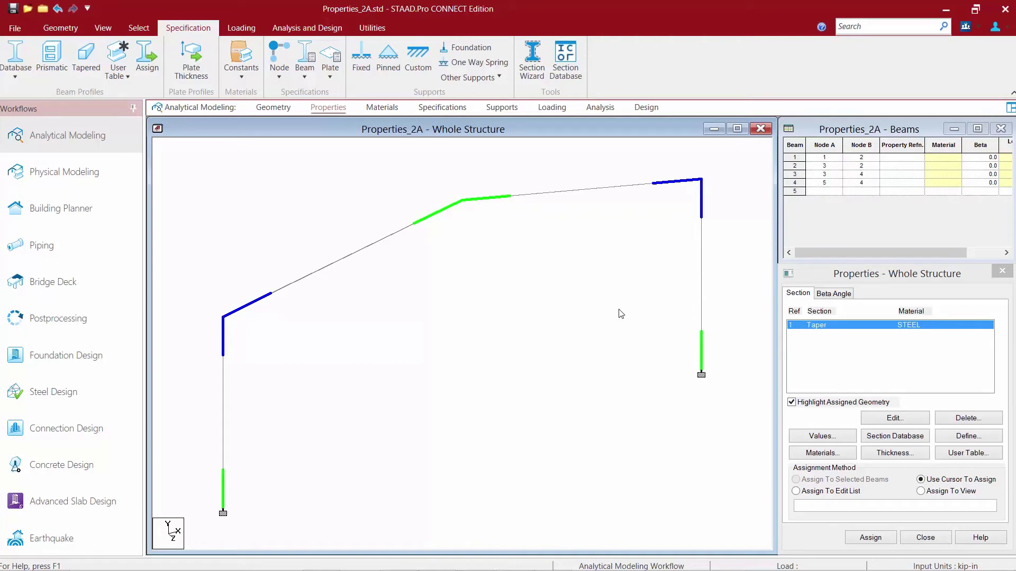
click(931, 492)
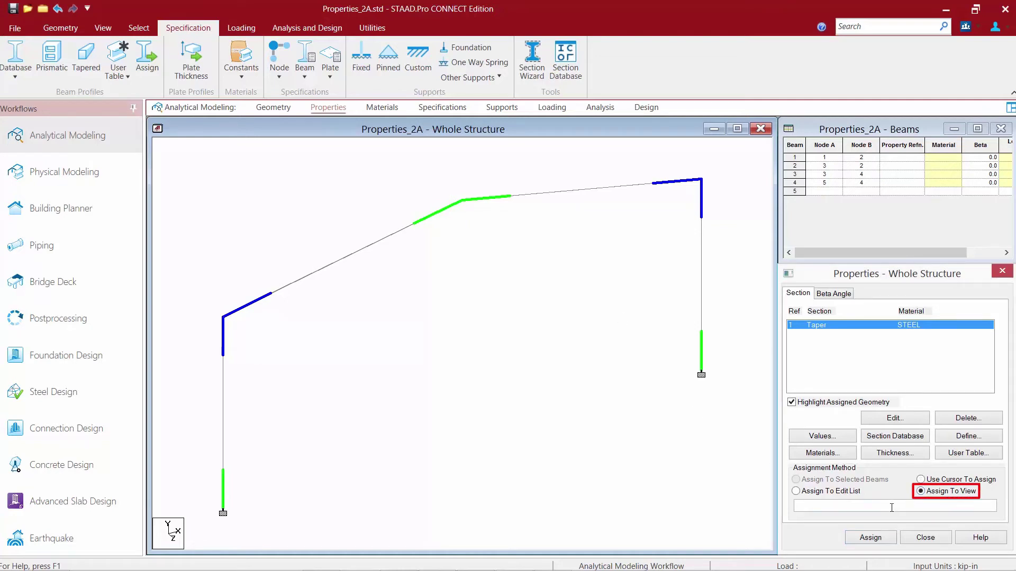
click(868, 538)
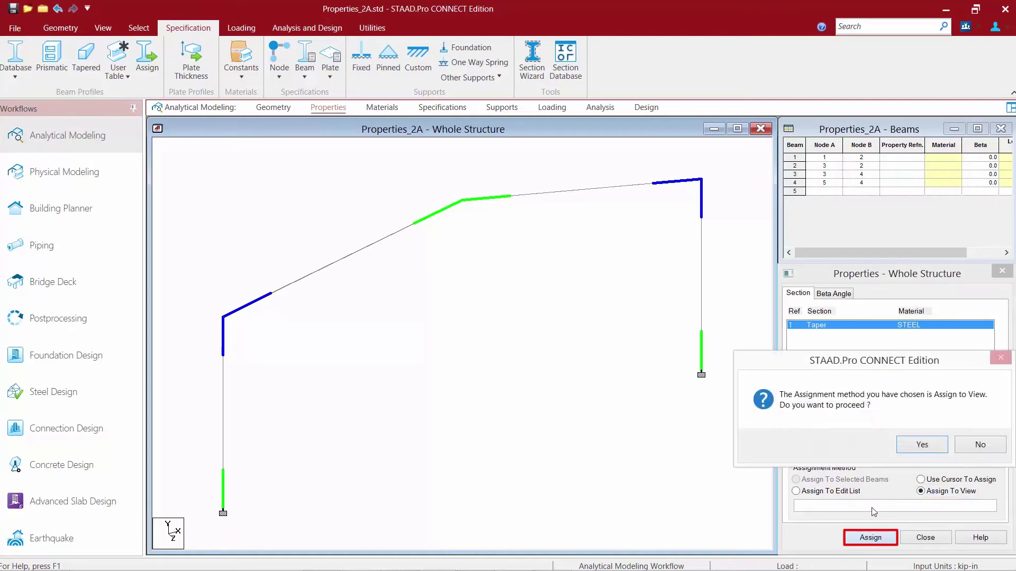
click(916, 448)
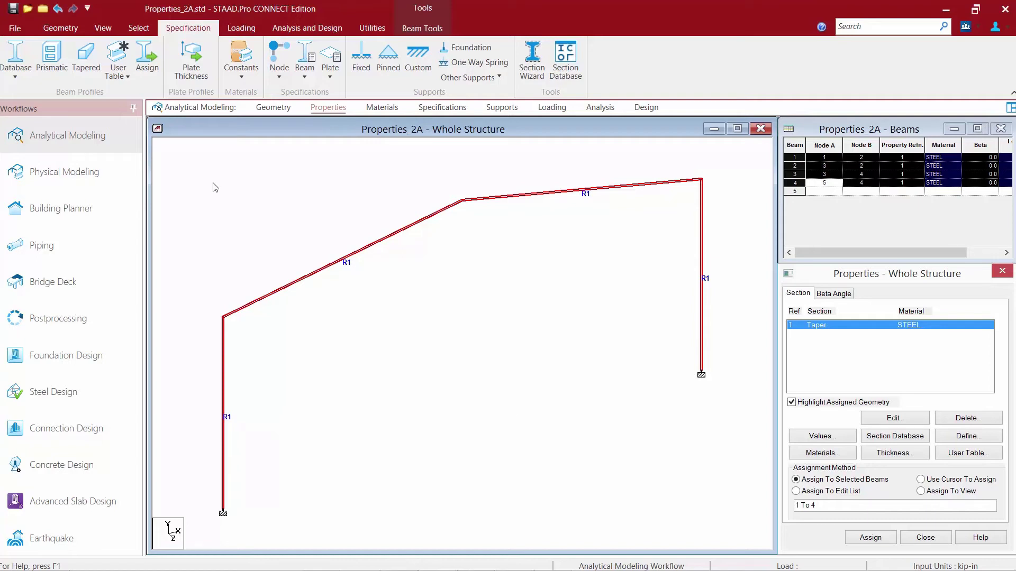
Open a 3D Rendered View of the frame, position it over the model, and zoom in.
click(103, 31)
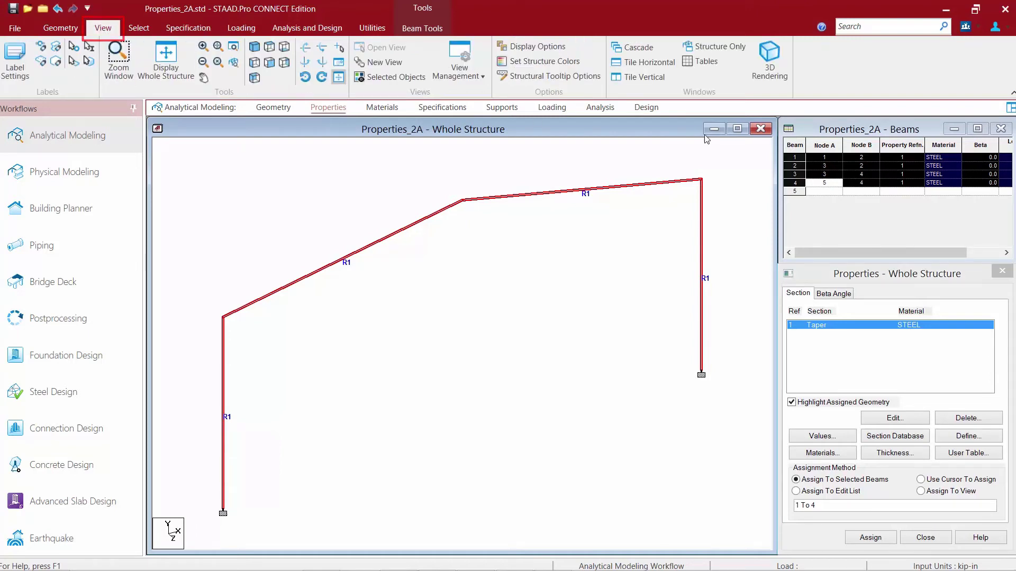
click(768, 60)
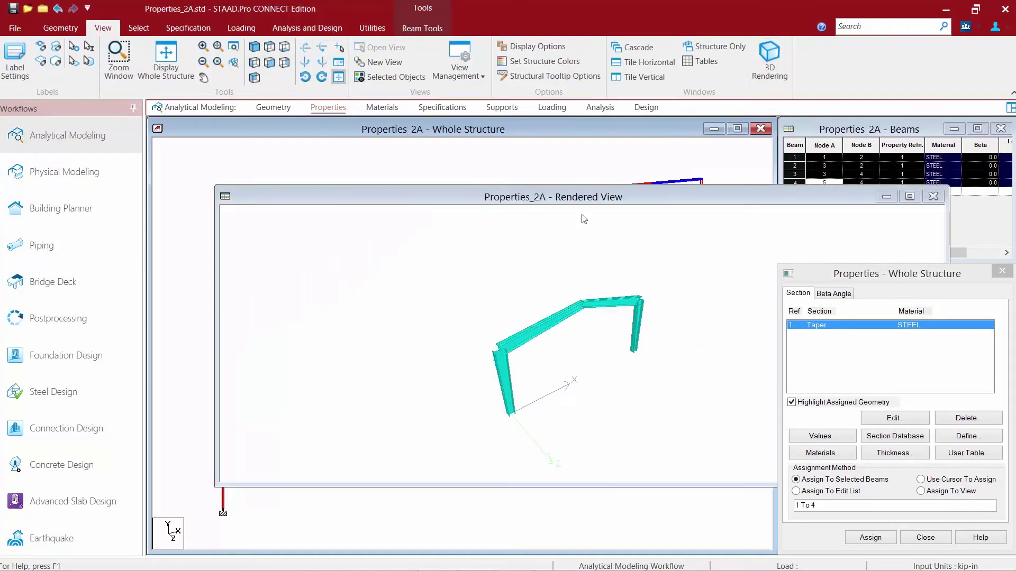
drag(492, 193, 370, 116)
scroll(502, 303, up, 5)
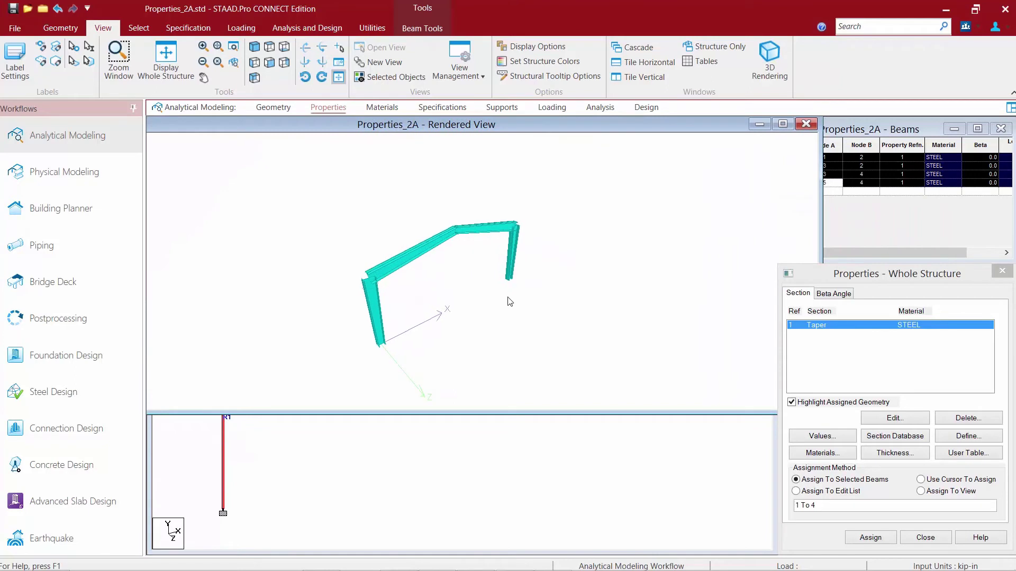
scroll(502, 303, up, 4)
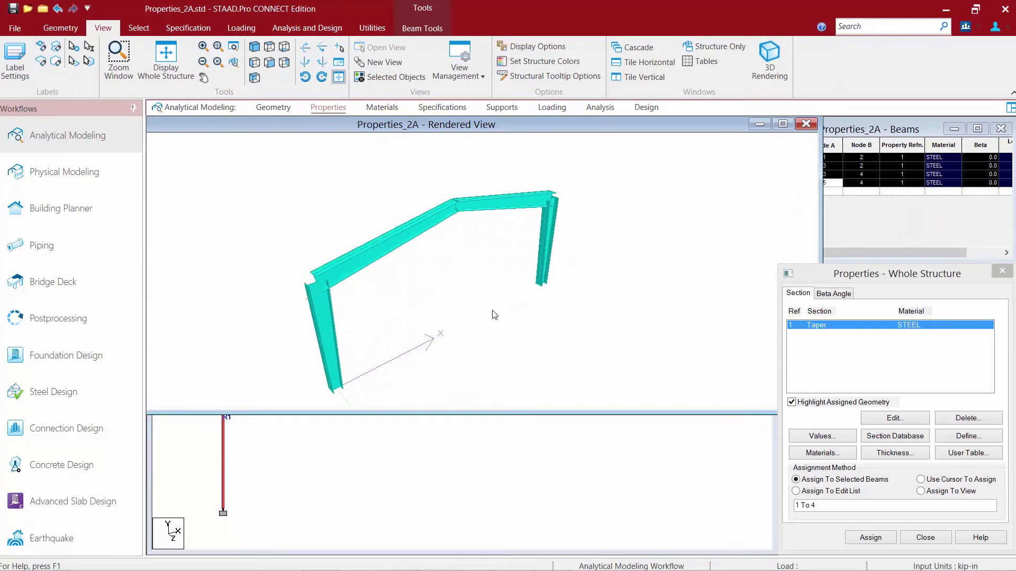